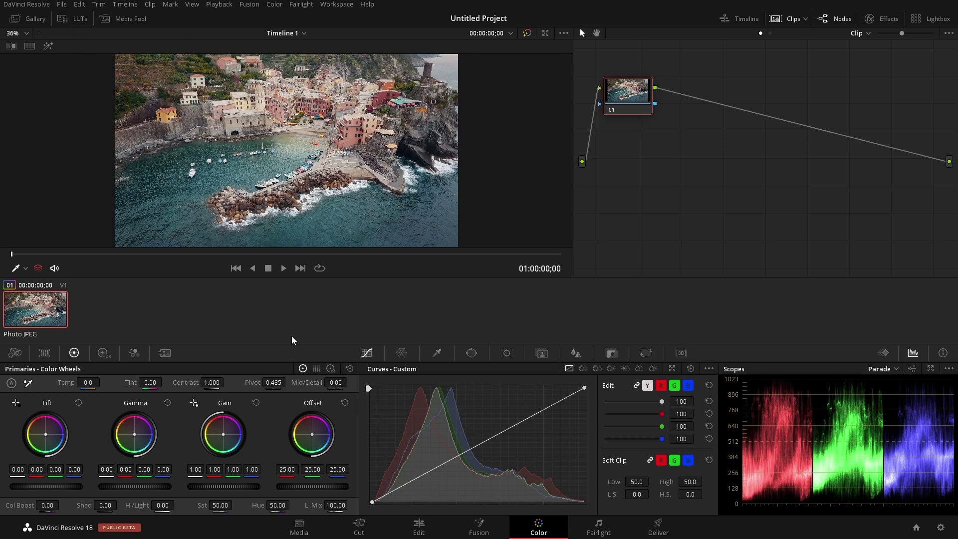
In the LUT browser, expand the LUTs tree and bring up the ACES folder's context menu.
{"action": "left_click", "coordinate": [76, 20]}
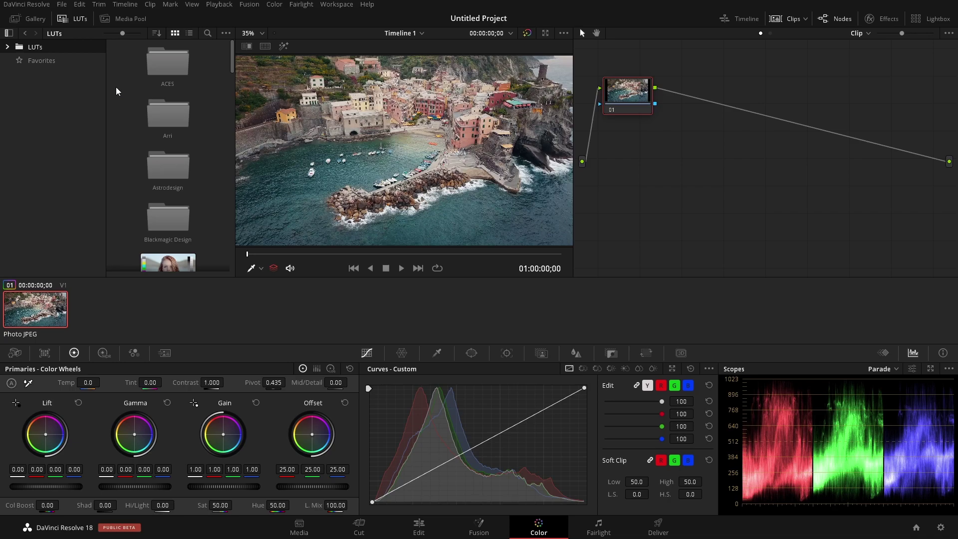
{"action": "left_click", "coordinate": [7, 48]}
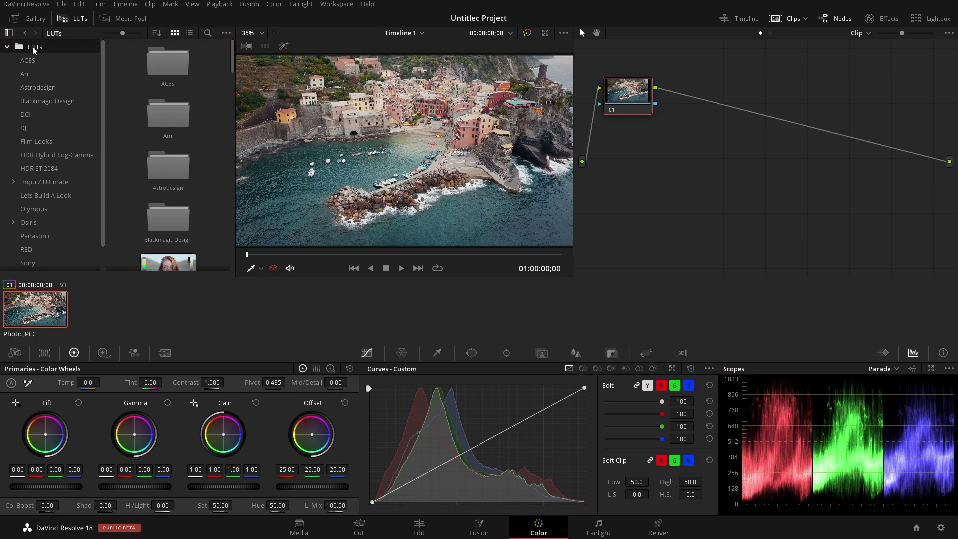
{"action": "scroll", "coordinate": [170, 230], "scroll_direction": "down", "scroll_amount": 2}
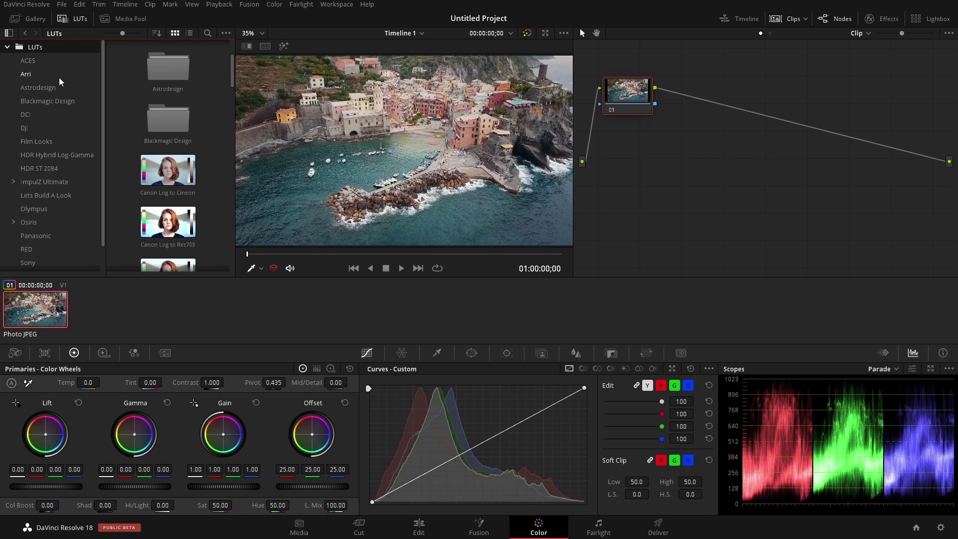
{"action": "right_click", "coordinate": [29, 62]}
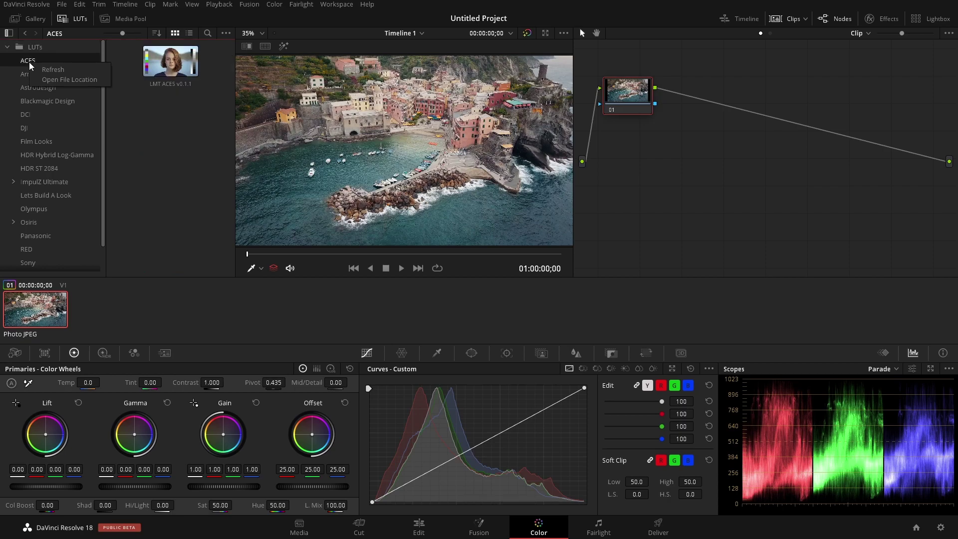
{"action": "left_click", "coordinate": [53, 80]}
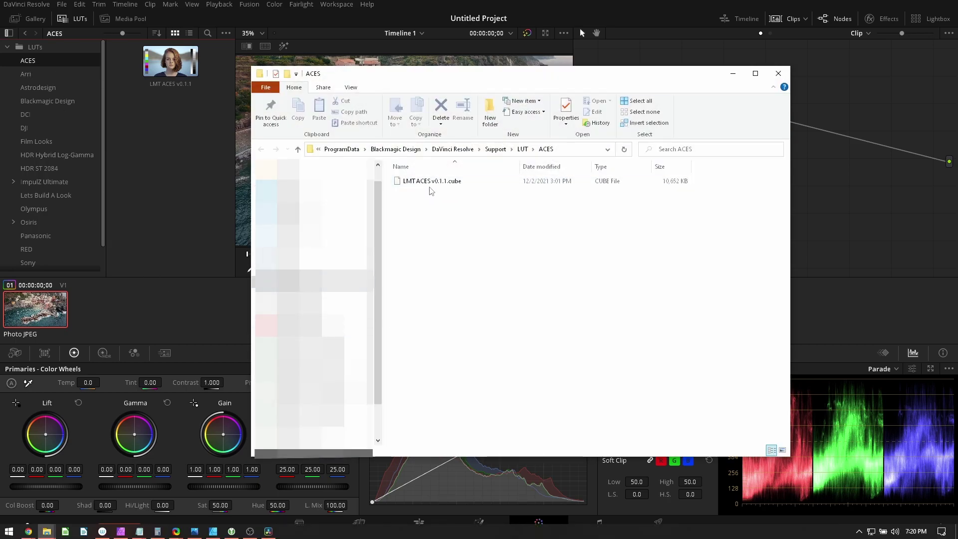
{"action": "left_click", "coordinate": [584, 149]}
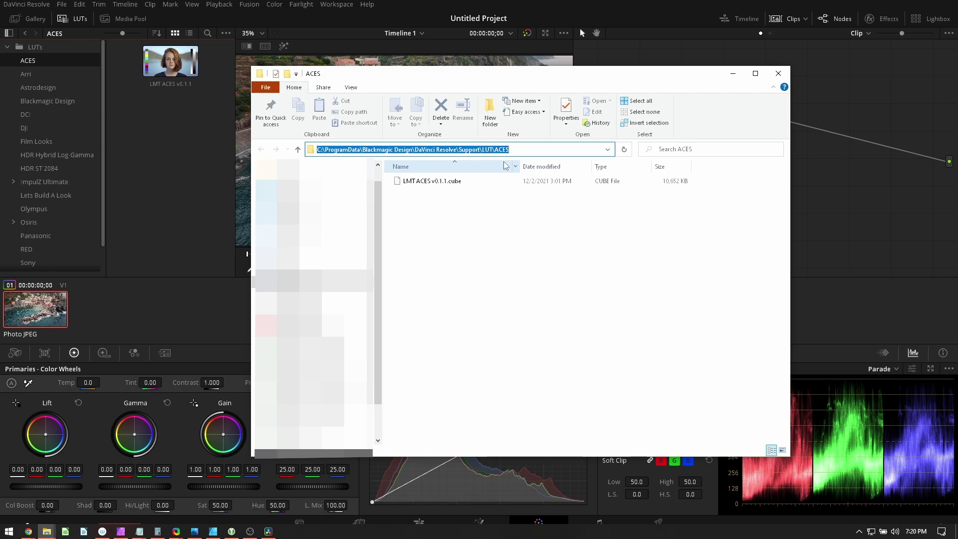
{"action": "left_click_drag", "start_coordinate": [509, 150], "coordinate": [493, 151]}
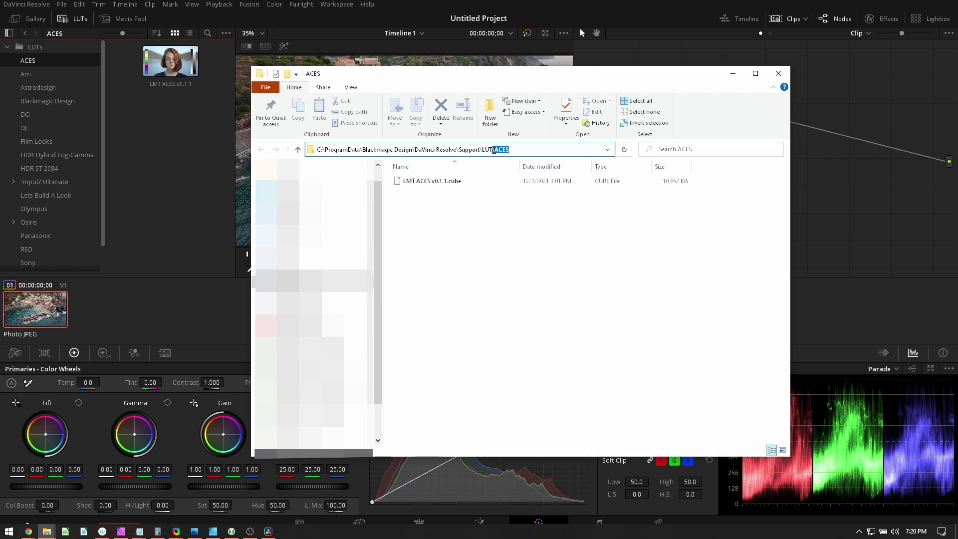
{"action": "key", "text": "BackSpace"}
{"action": "key", "text": "Return"}
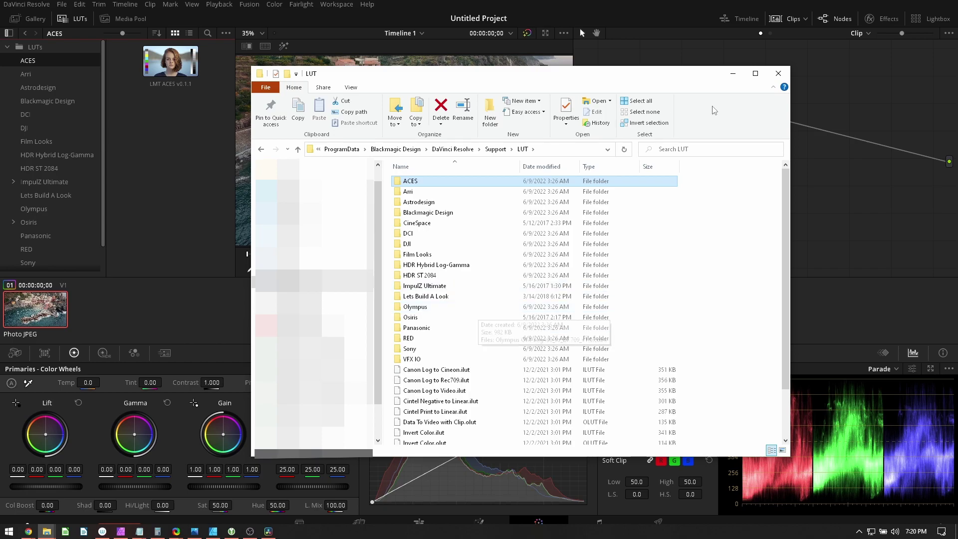
{"action": "left_click", "coordinate": [778, 75]}
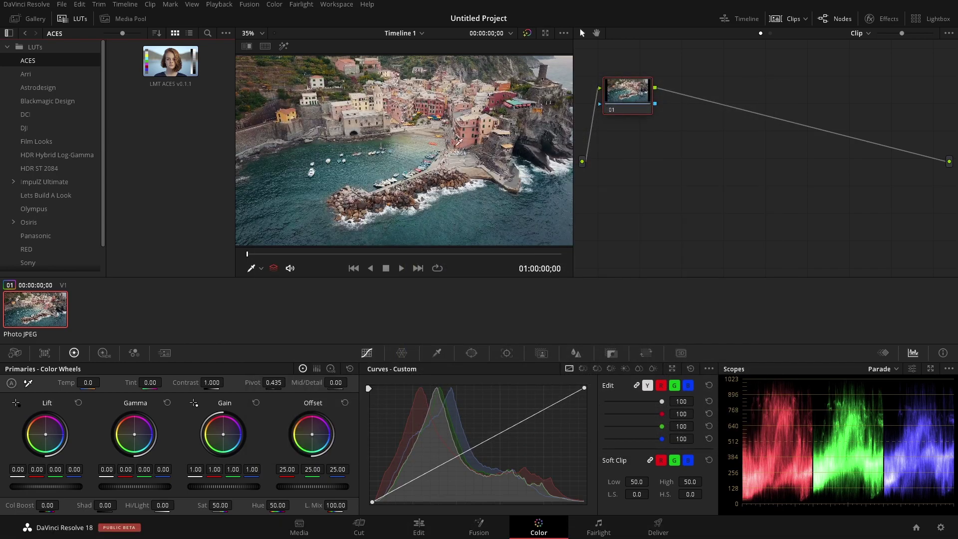
Open Preferences from the DaVinci Resolve menu and go to the General page.
{"action": "left_click", "coordinate": [26, 7]}
{"action": "left_click", "coordinate": [32, 52]}
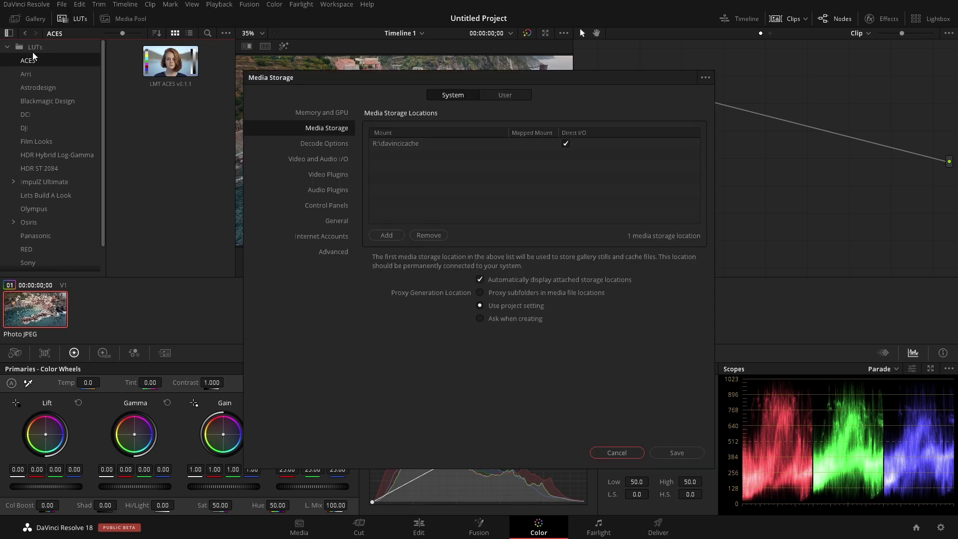
{"action": "left_click", "coordinate": [326, 221]}
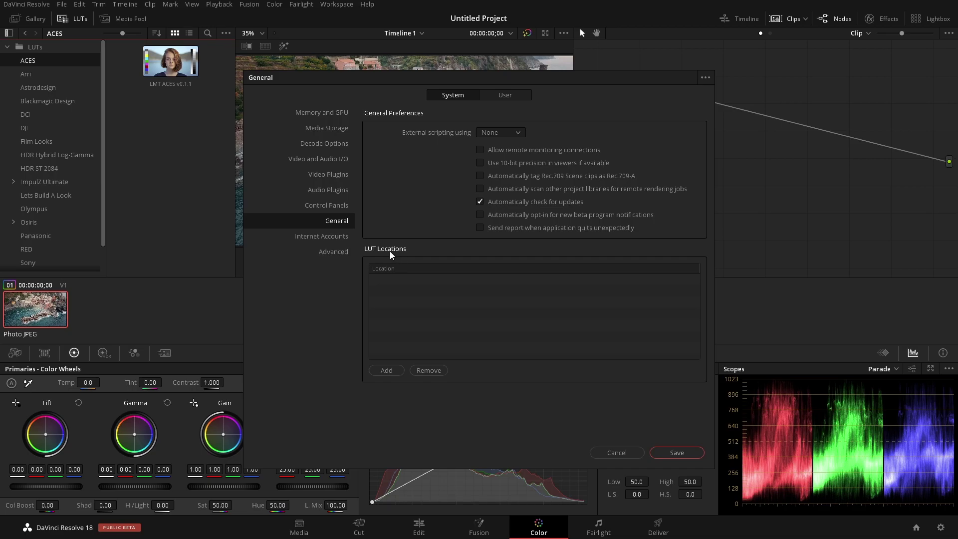
Add Documents\My LUT as a LUT location using the folder picker.
{"action": "left_click", "coordinate": [388, 370]}
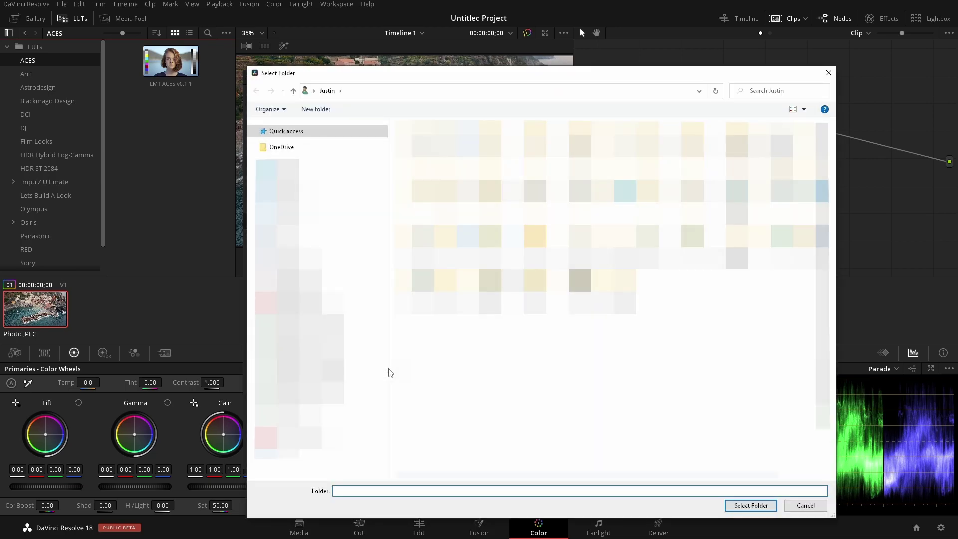
{"action": "left_click", "coordinate": [309, 199]}
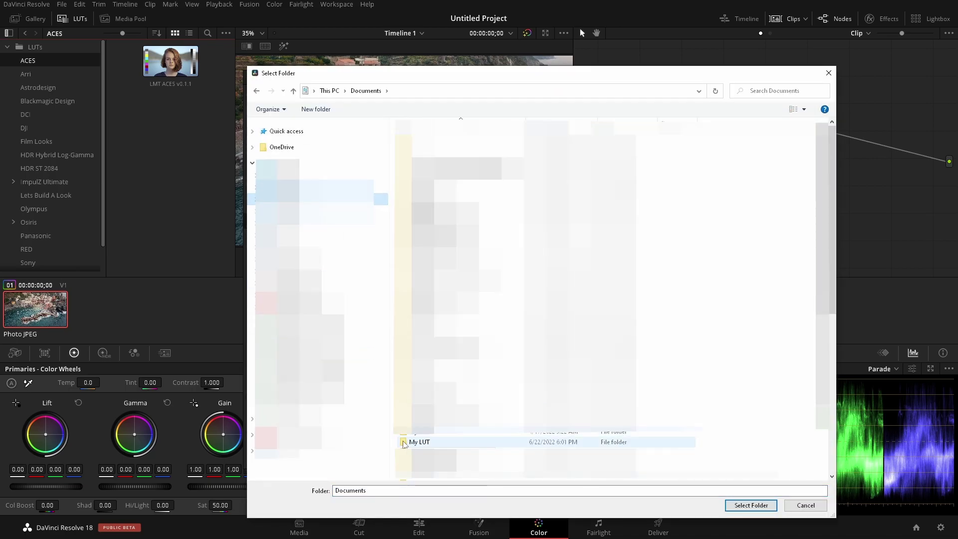
{"action": "double_click", "coordinate": [428, 444]}
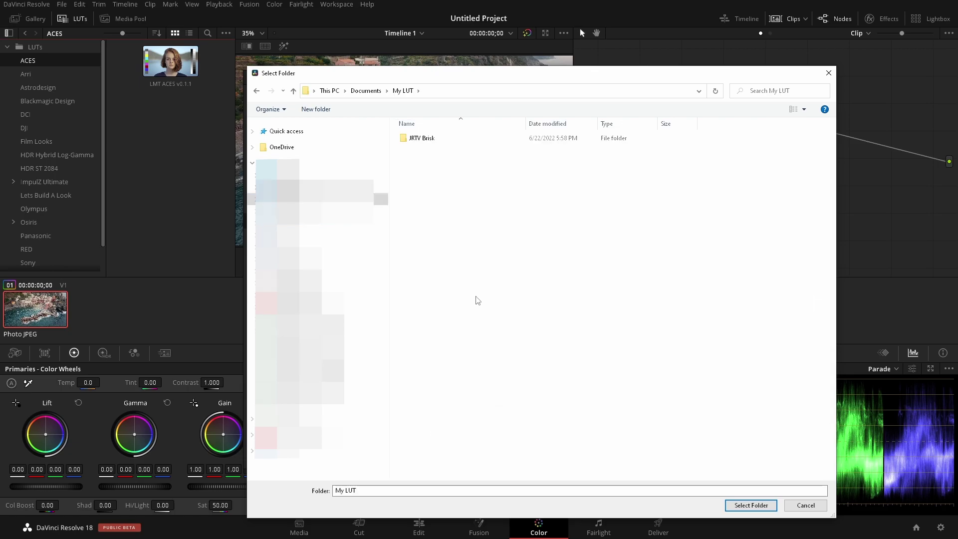
{"action": "double_click", "coordinate": [424, 144]}
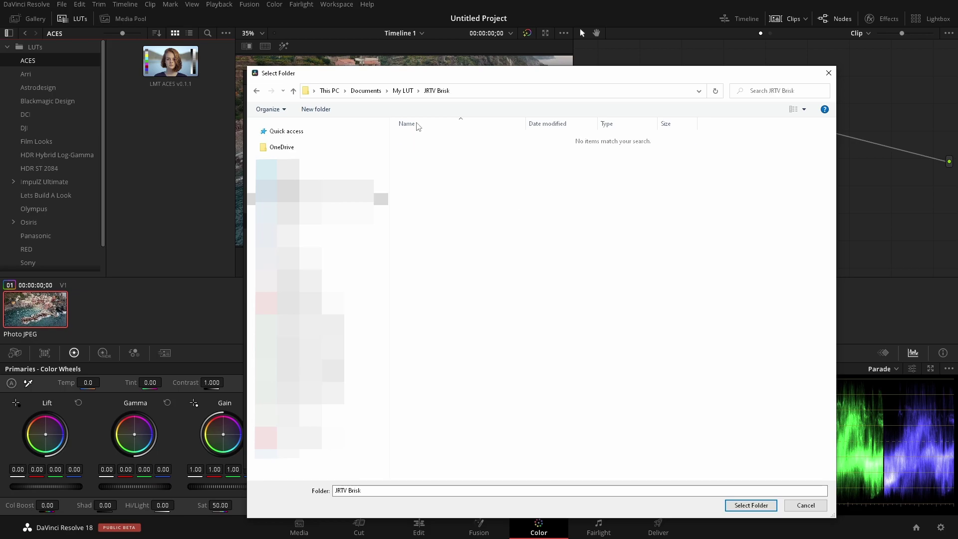
{"action": "left_click", "coordinate": [405, 95]}
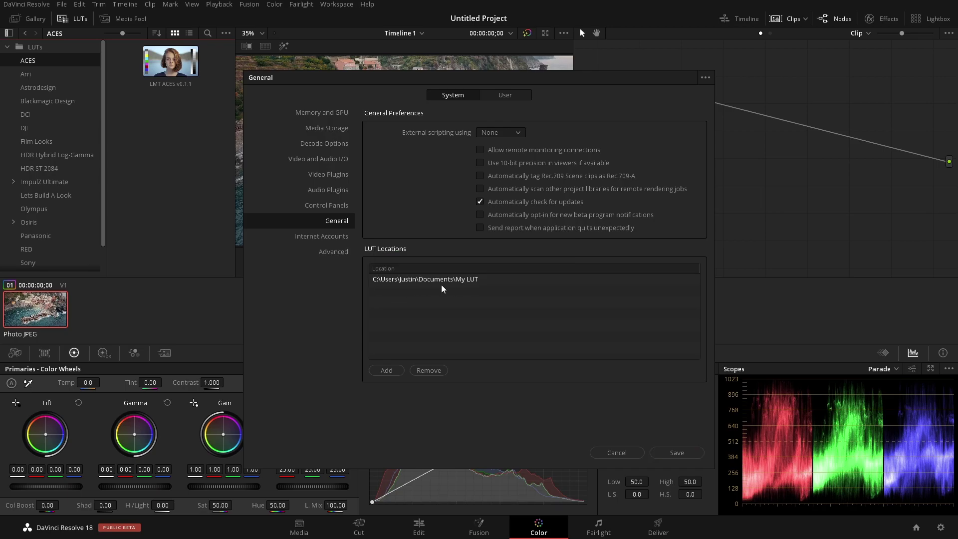
Save preferences, refresh the LUT list, and browse the JRTV Brisk folder's LUTs.
{"action": "left_click", "coordinate": [677, 452]}
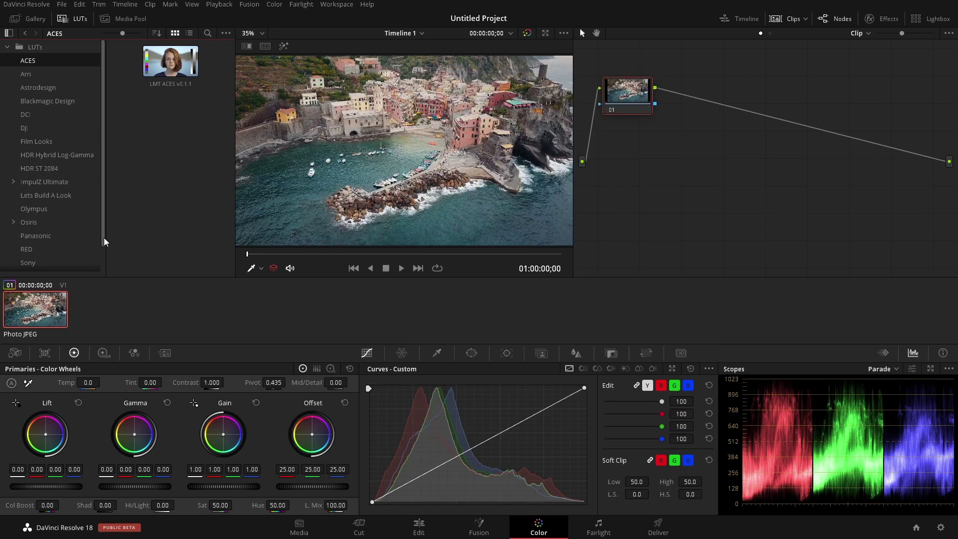
{"action": "scroll", "coordinate": [102, 237], "scroll_direction": "down", "scroll_amount": 2}
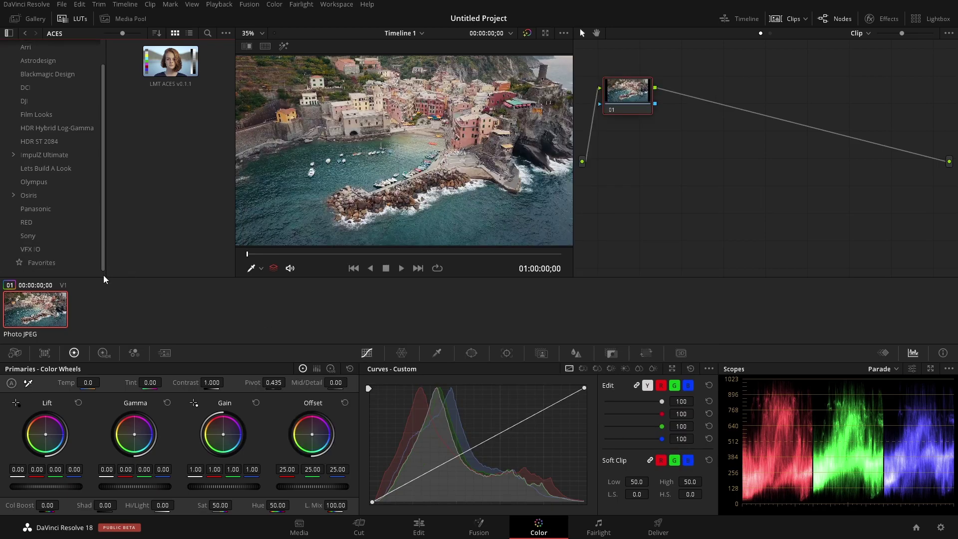
{"action": "right_click", "coordinate": [47, 272]}
{"action": "left_click", "coordinate": [69, 279]}
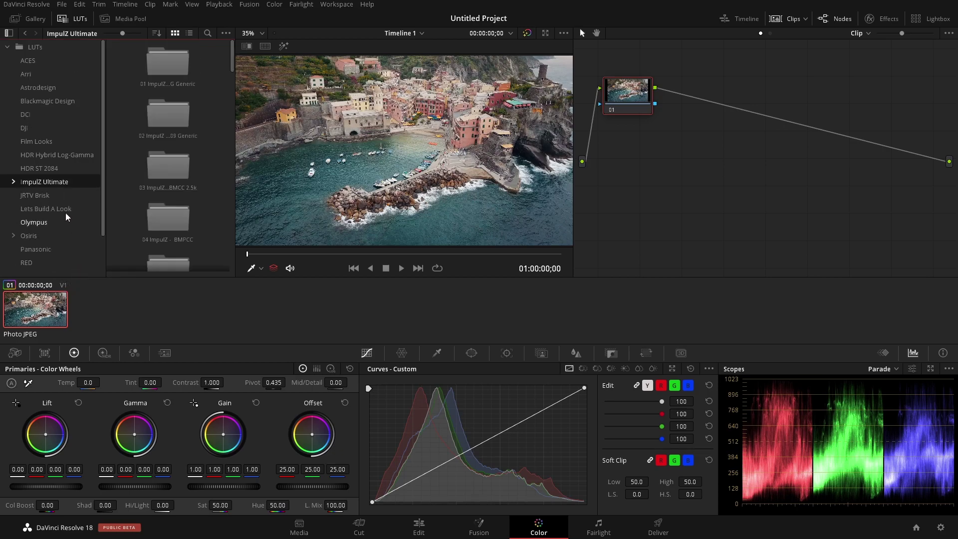
{"action": "left_click", "coordinate": [33, 196]}
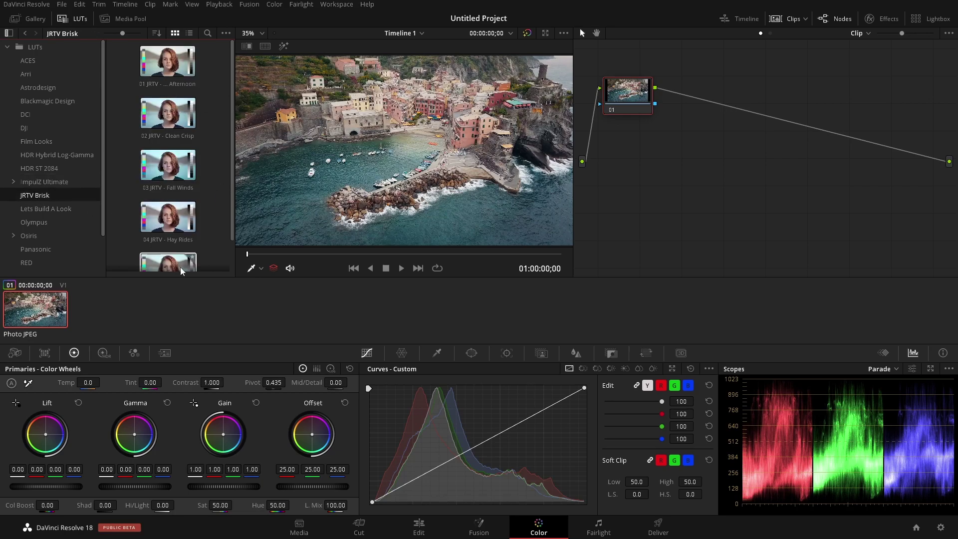
{"action": "scroll", "coordinate": [187, 262], "scroll_direction": "down", "scroll_amount": 1}
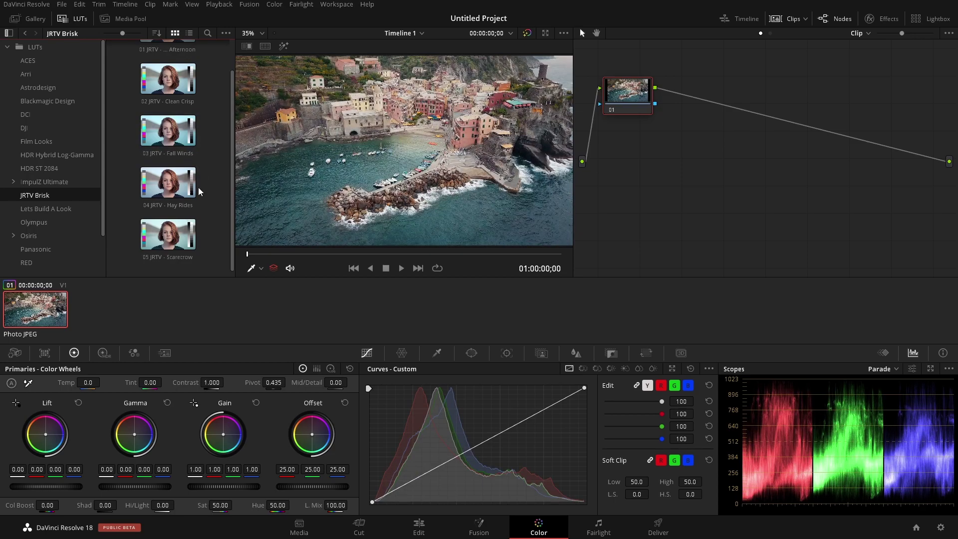
Reopen Preferences and remove the old My LUT location.
{"action": "left_click", "coordinate": [25, 4]}
{"action": "left_click", "coordinate": [53, 60]}
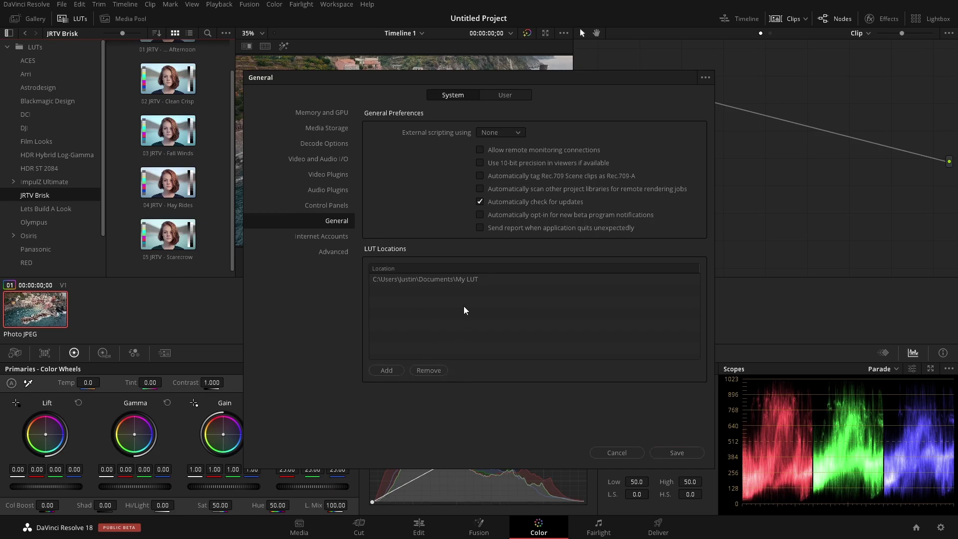
{"action": "left_click", "coordinate": [425, 369]}
Add Documents\My LUT\JRTV Brisk as the new LUT location.
{"action": "left_click", "coordinate": [386, 370]}
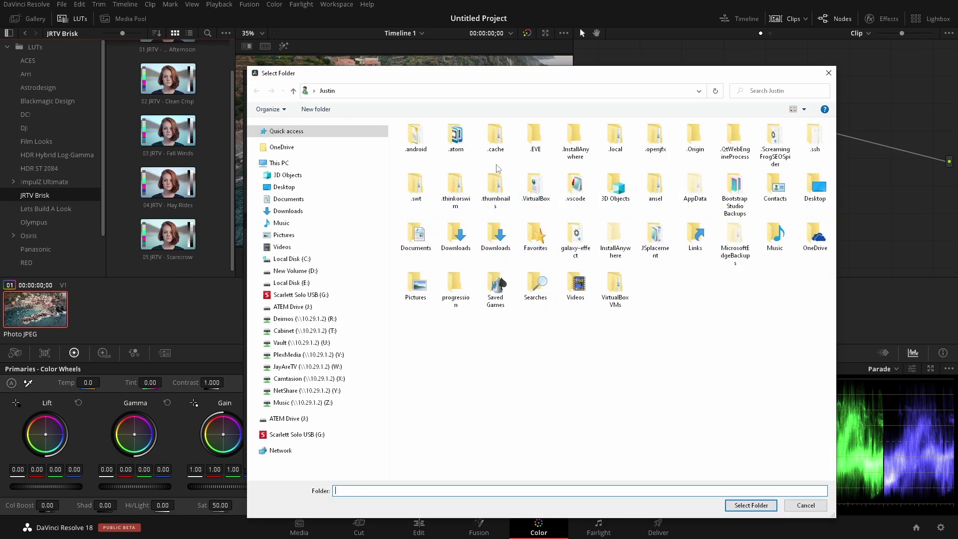
{"action": "left_click", "coordinate": [288, 199]}
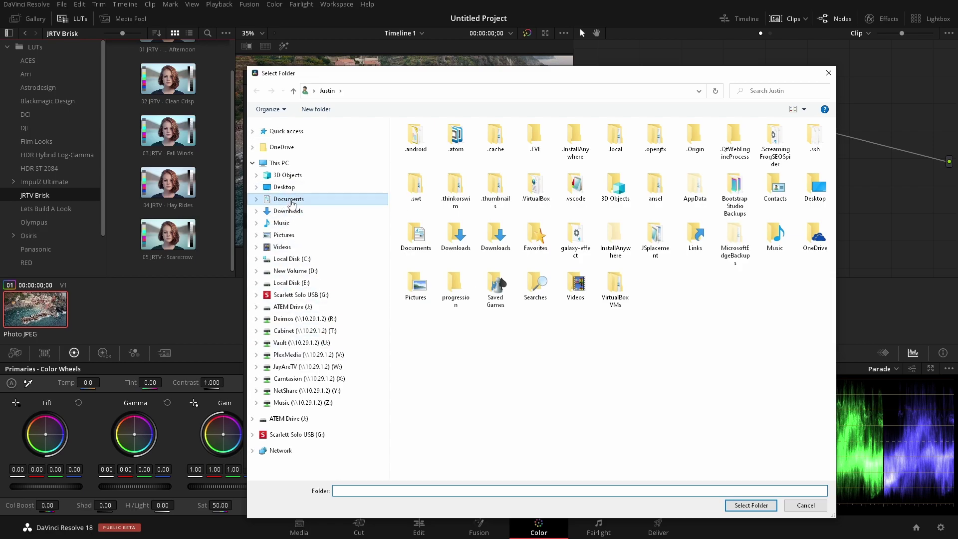
{"action": "double_click", "coordinate": [439, 442]}
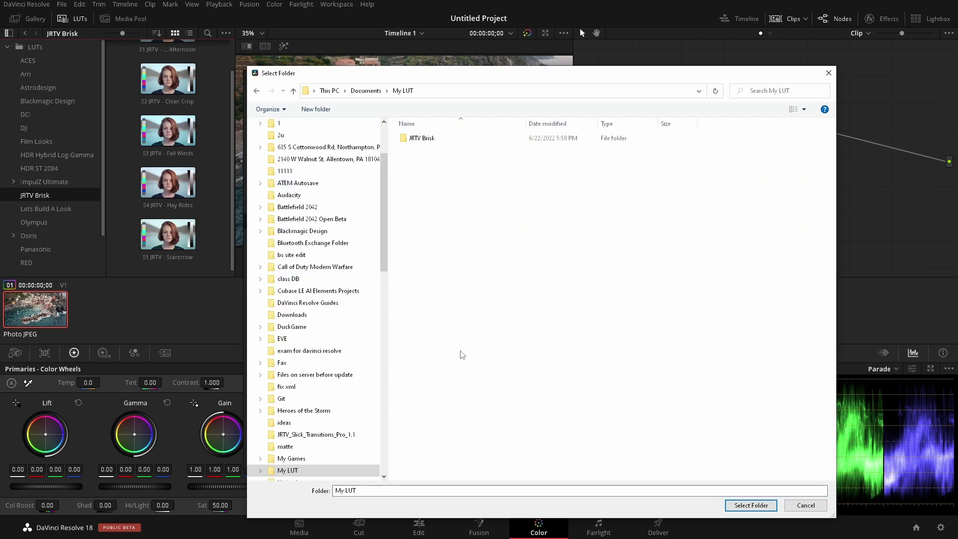
{"action": "left_click", "coordinate": [414, 140]}
{"action": "double_click", "coordinate": [414, 140]}
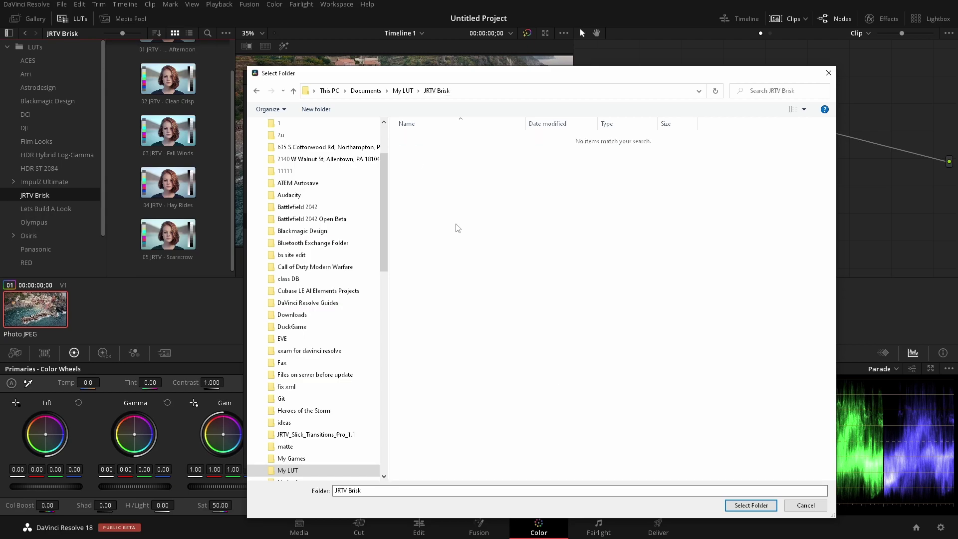
{"action": "left_click", "coordinate": [744, 503]}
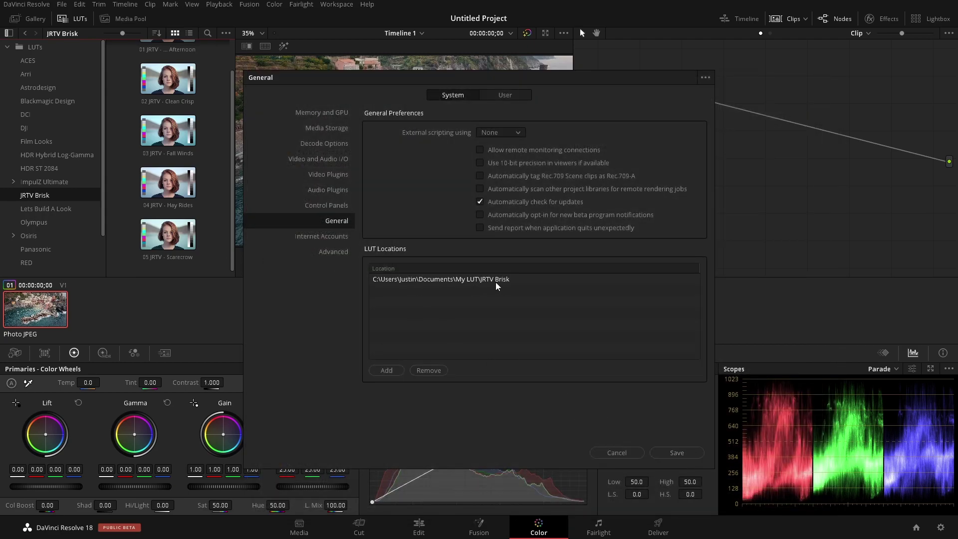
Save the preferences, refresh the LUT browser and show the LUTs root with JRTV LUTs.
{"action": "left_click", "coordinate": [681, 454]}
{"action": "scroll", "coordinate": [103, 217], "scroll_direction": "down", "scroll_amount": 3}
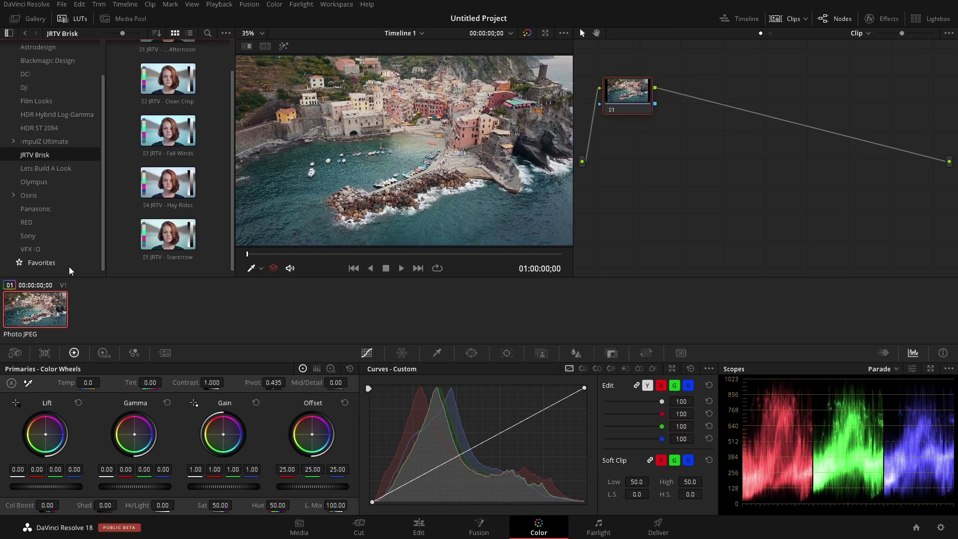
{"action": "key", "text": "Up"}
{"action": "scroll", "coordinate": [88, 244], "scroll_direction": "up", "scroll_amount": 3}
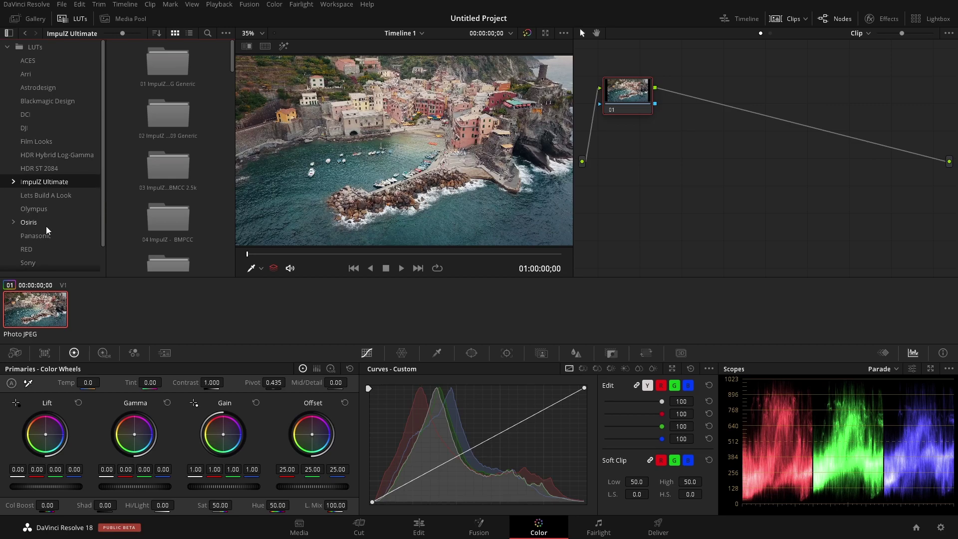
{"action": "scroll", "coordinate": [46, 226], "scroll_direction": "down", "scroll_amount": 2}
{"action": "left_click", "coordinate": [35, 47]}
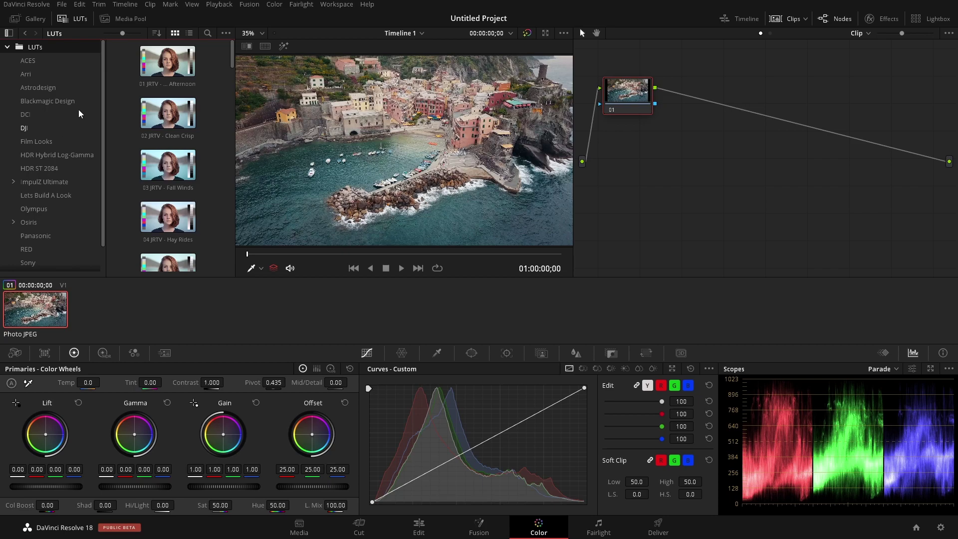
Expand and collapse the ImpulZ Ultimate and Osiris folders to check their LUTs.
{"action": "left_click", "coordinate": [13, 182]}
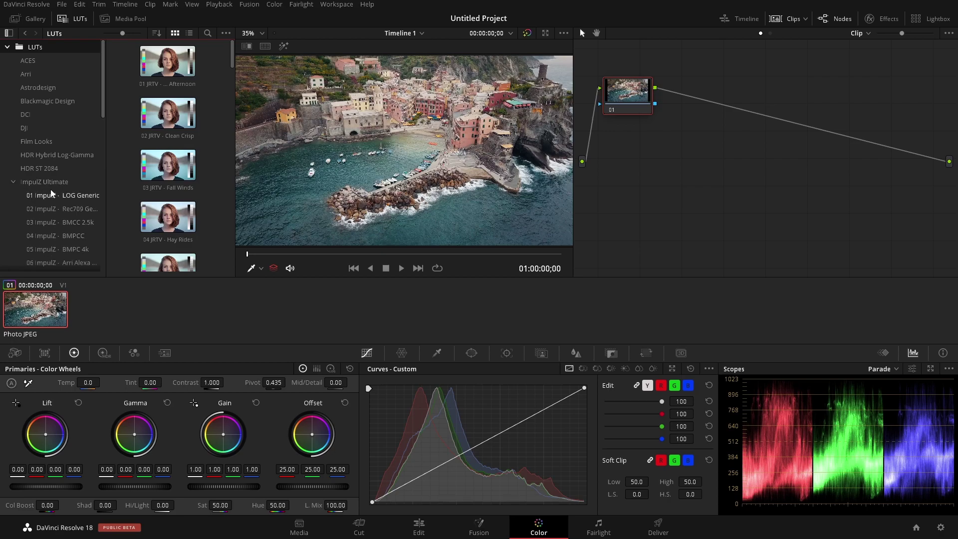
{"action": "left_click", "coordinate": [13, 182]}
{"action": "left_click", "coordinate": [13, 222]}
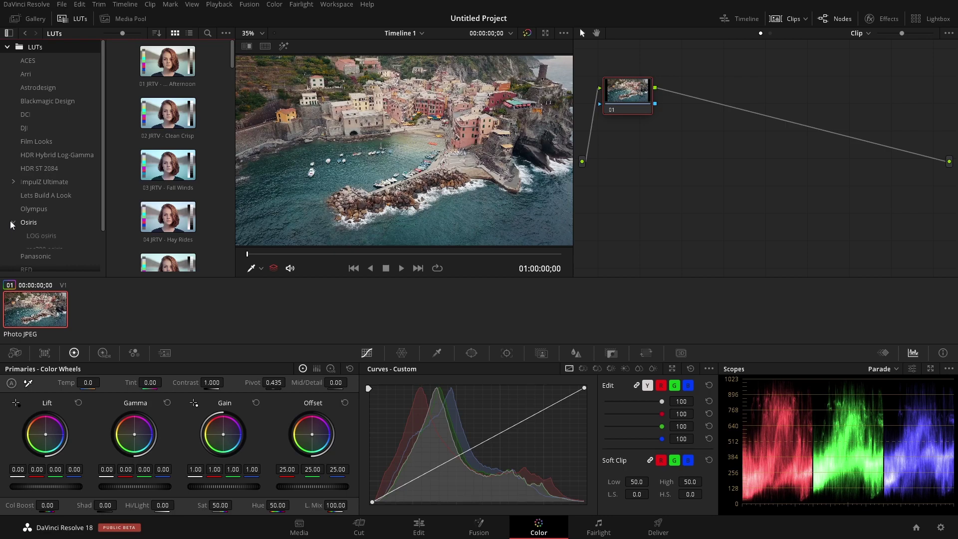
{"action": "left_click", "coordinate": [13, 222]}
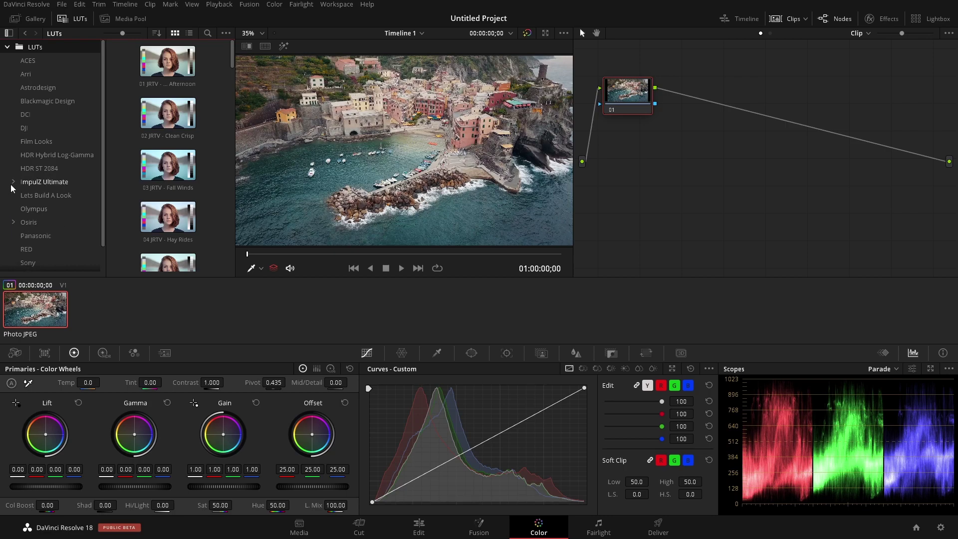